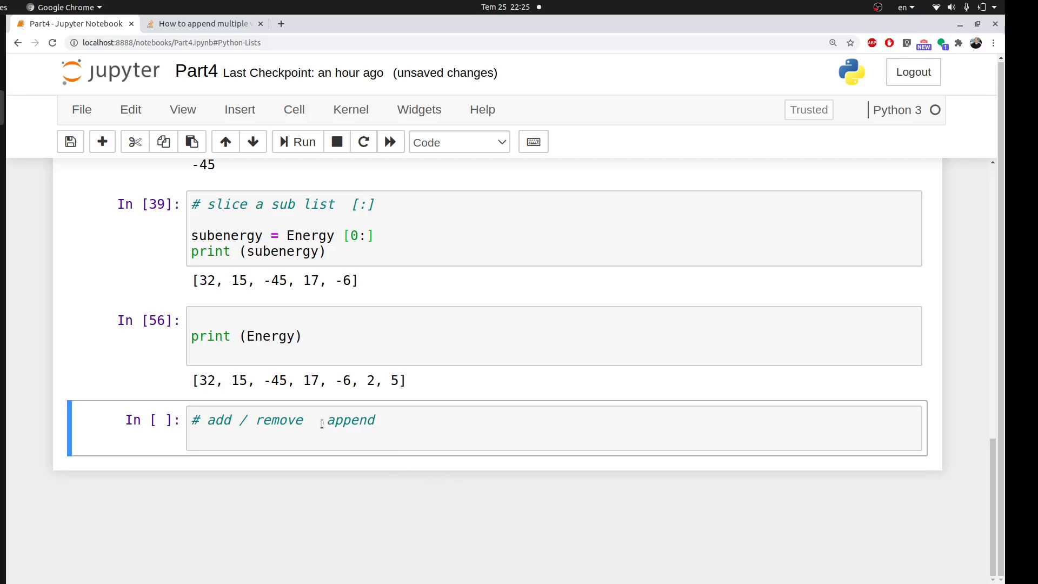
Step: Highlight '.append' in the new '# add / remove .append' comment
left_click_drag(320, 419, 384, 420)
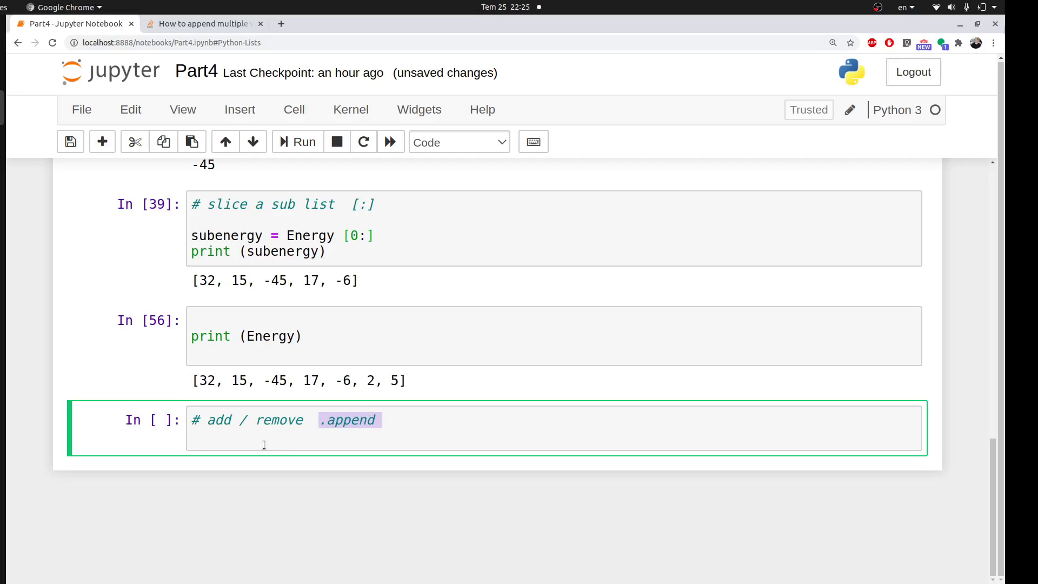
Step: Add Energy.append (300) and print (Energy) below the comment and run the cell
left_click(403, 422)
key("Return")
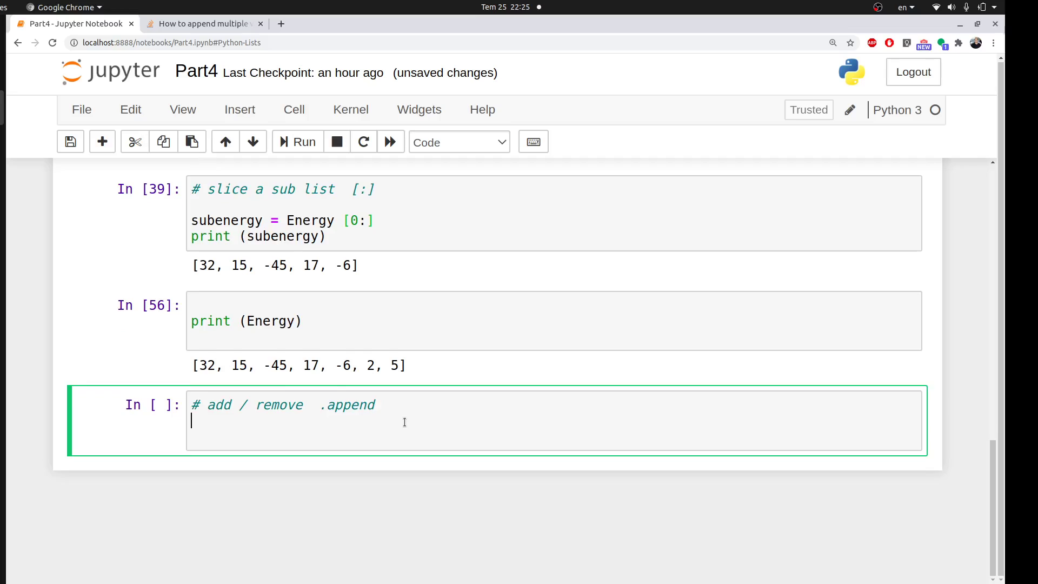
type("Ene")
type("rgy.a")
type("ppend ")
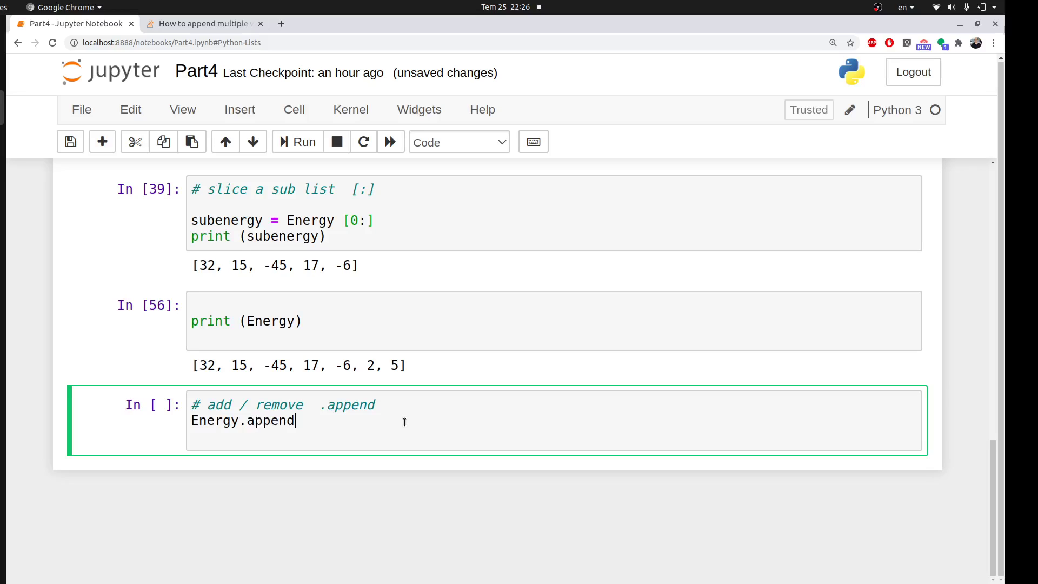
type("(")
type("300")
key("Return")
type("print ")
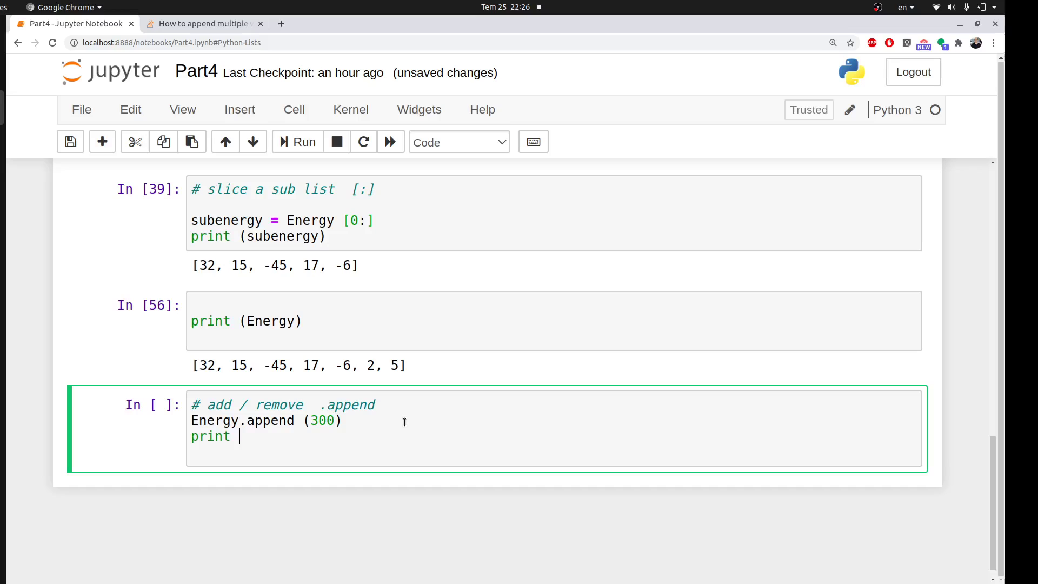
type("Energy")
left_click(299, 143)
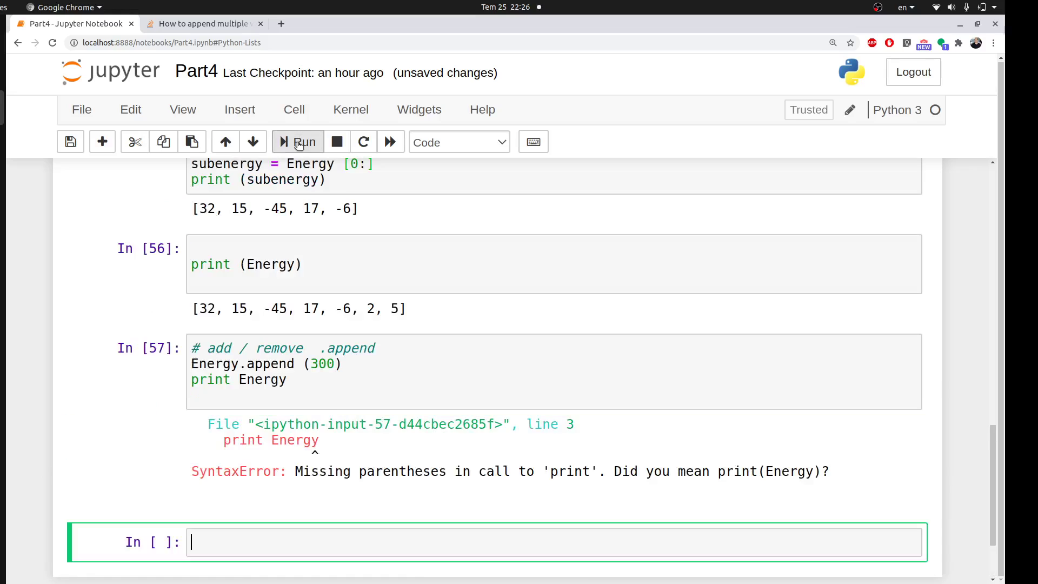
Step: Remove the extra parentheses from the print (Energy) line to fix the SyntaxError
left_click(240, 381)
type("(")
key("Right")
key("Right")
key("Right")
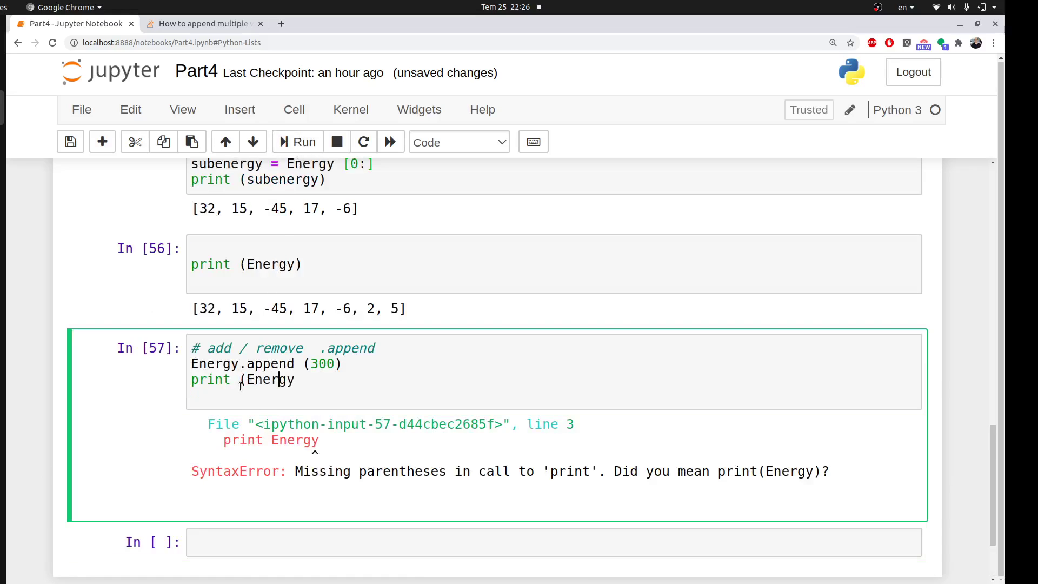
key("Right")
key("Right")
type("(")
key("BackSpace")
type(")")
Step: Rerun the corrected cell, highlight the appended 300, and begin the '# list.extend ([1 , 1])' comment
left_click(293, 139)
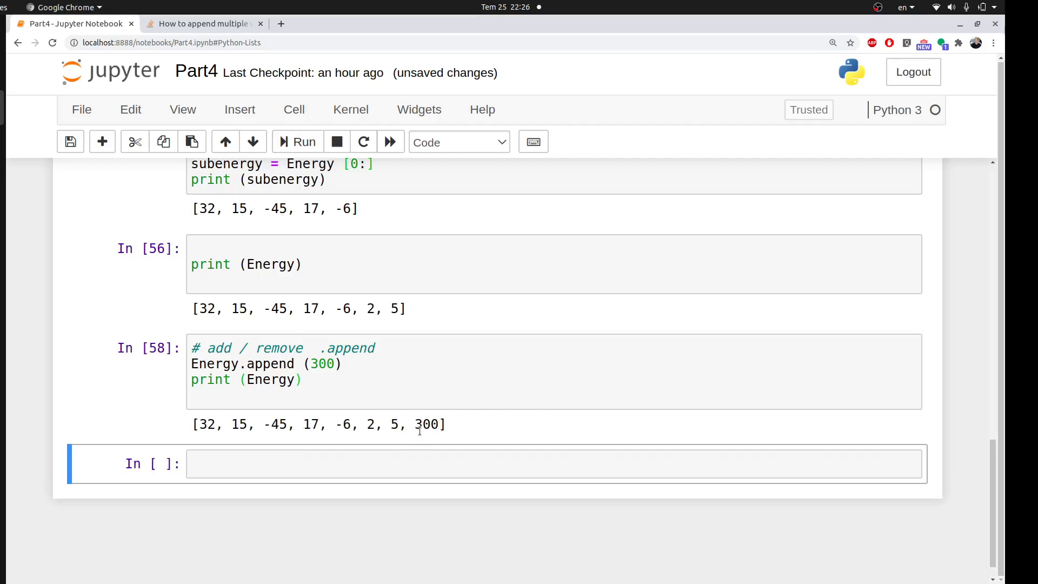
left_click_drag(423, 424, 438, 424)
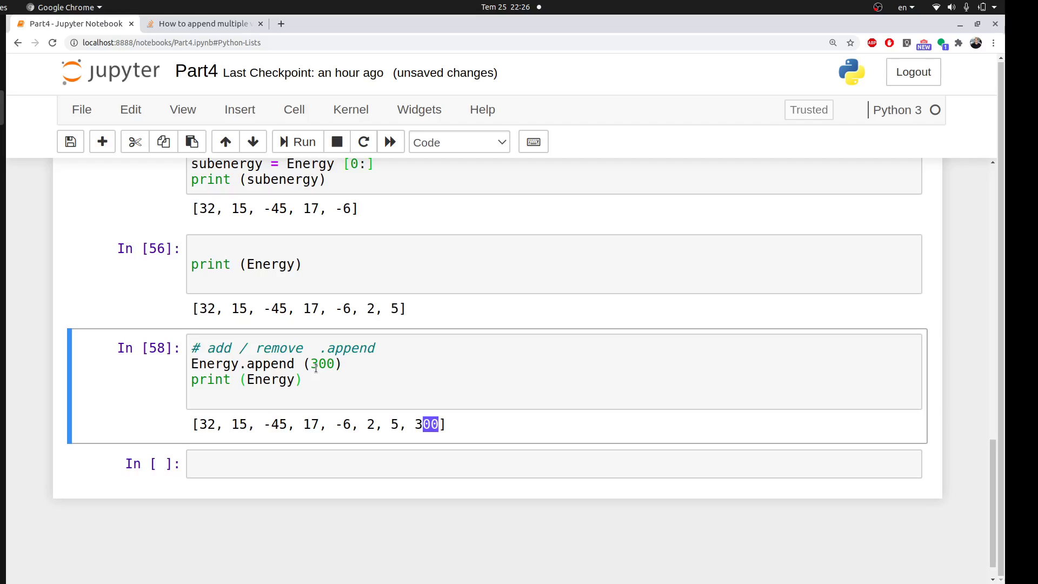
left_click(226, 396)
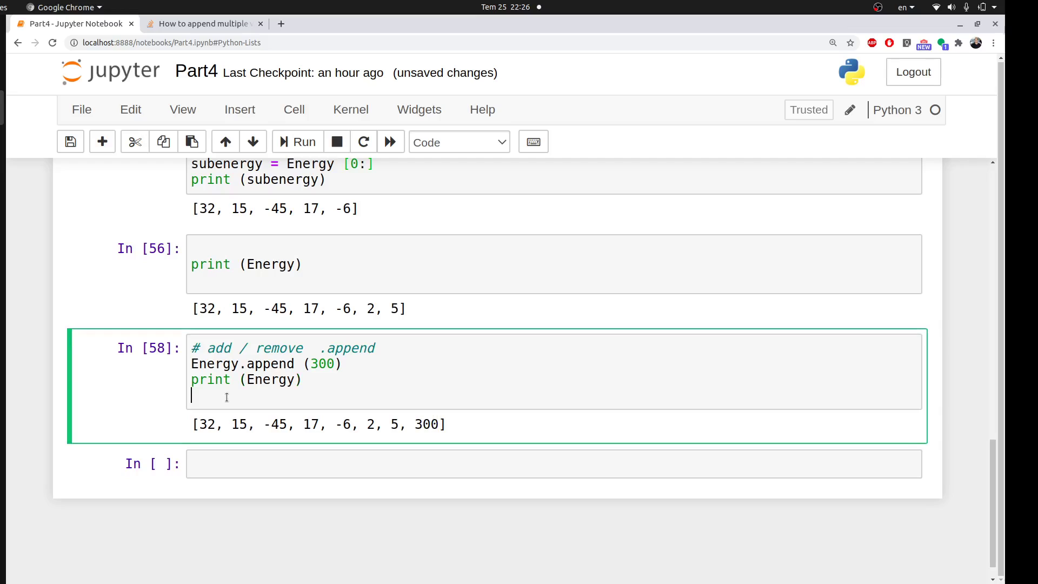
type("# l")
type("ist.ex")
type("tend ")
type("([")
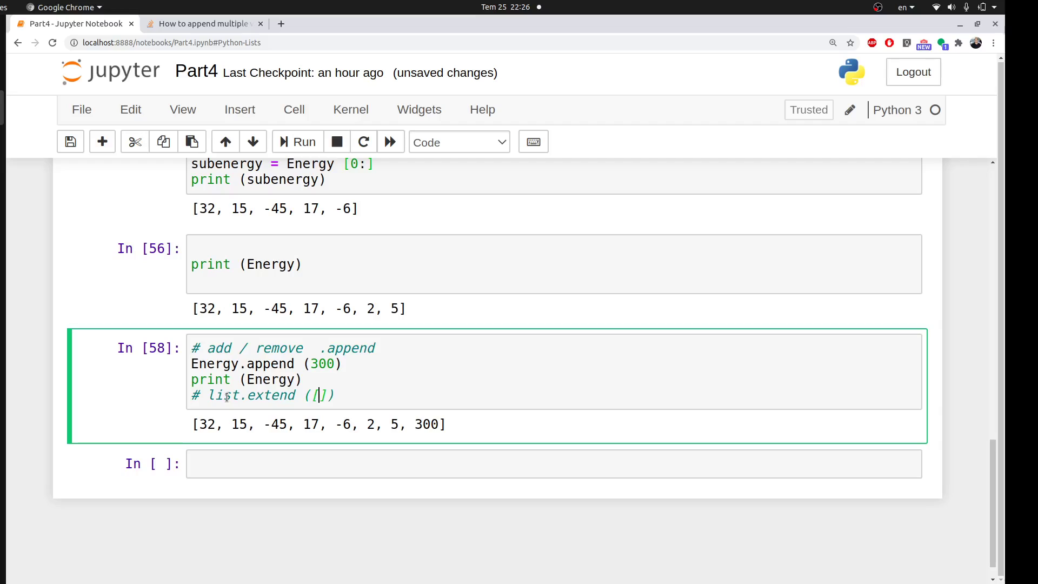
type("1 ")
type(", 1")
Step: Run Energy.extend([500, 600, 700]) with print(Energy), then highlight the added 500, 600, 700
left_click(245, 467)
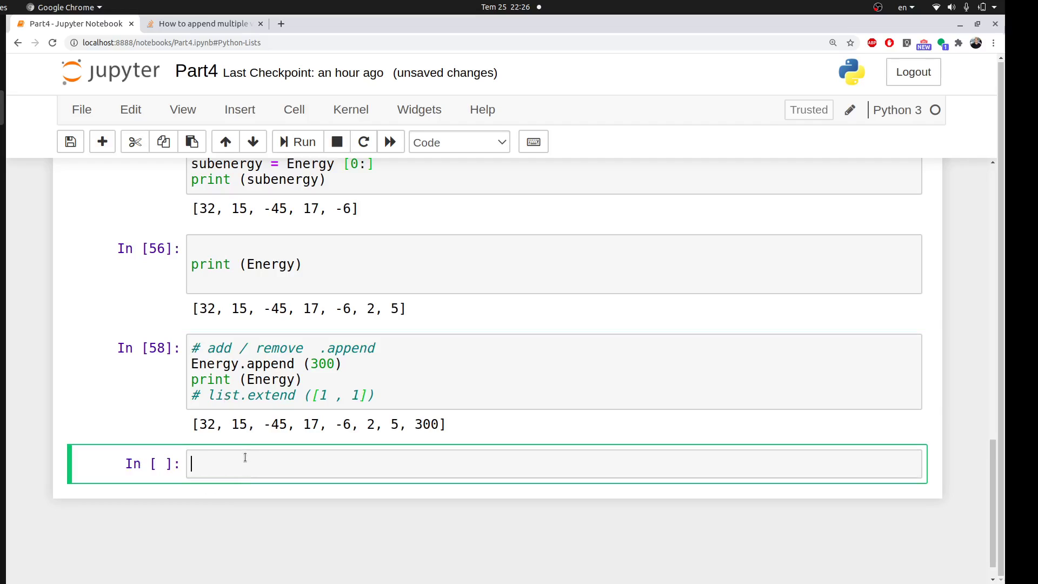
type("Ener")
type("gy.e")
type("xtend")
type(" ([")
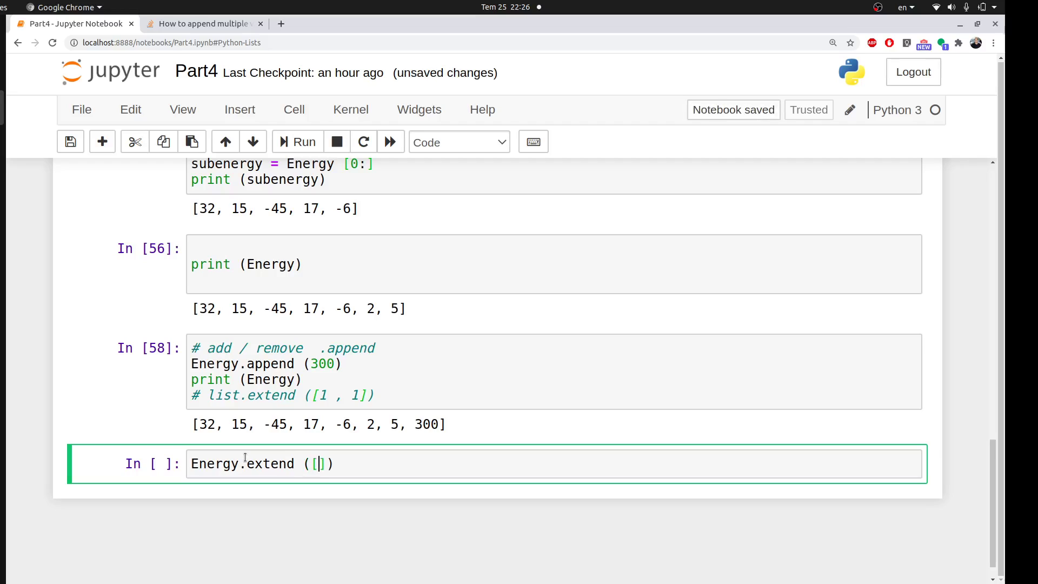
type("500")
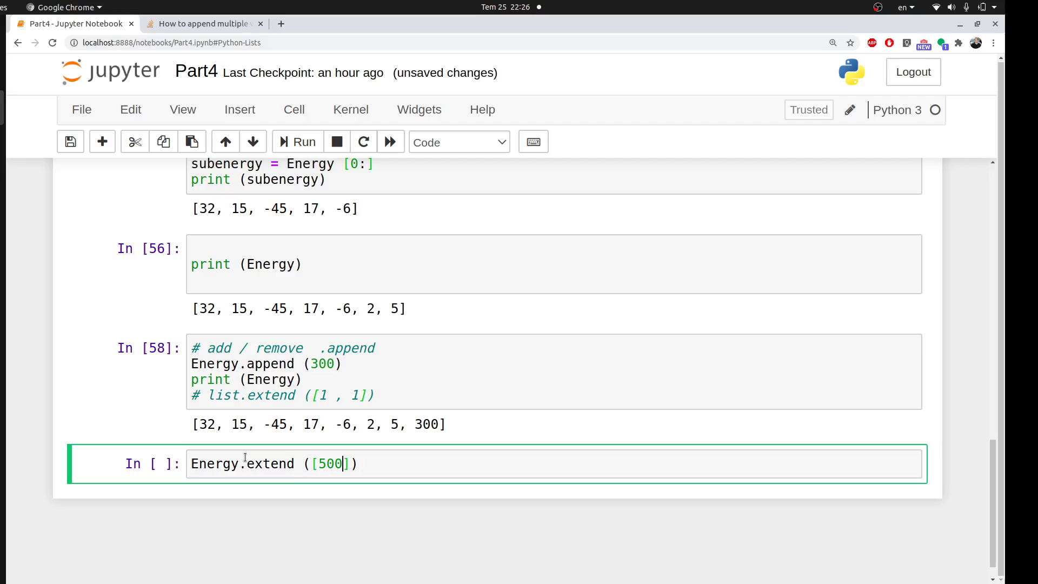
type(", 600 ")
type(", 700")
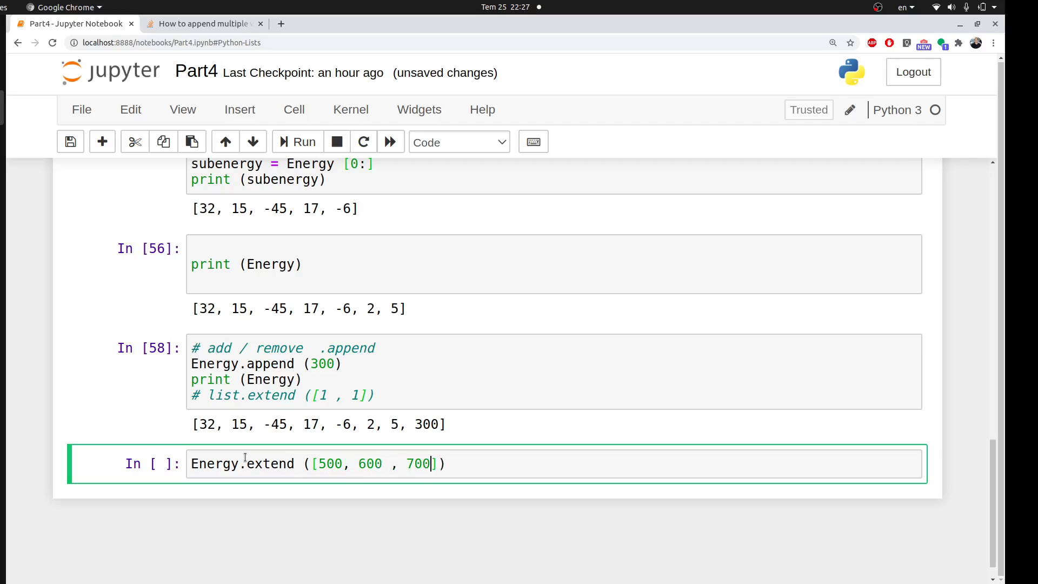
type("])")
key("Return")
key("Return")
type("pr")
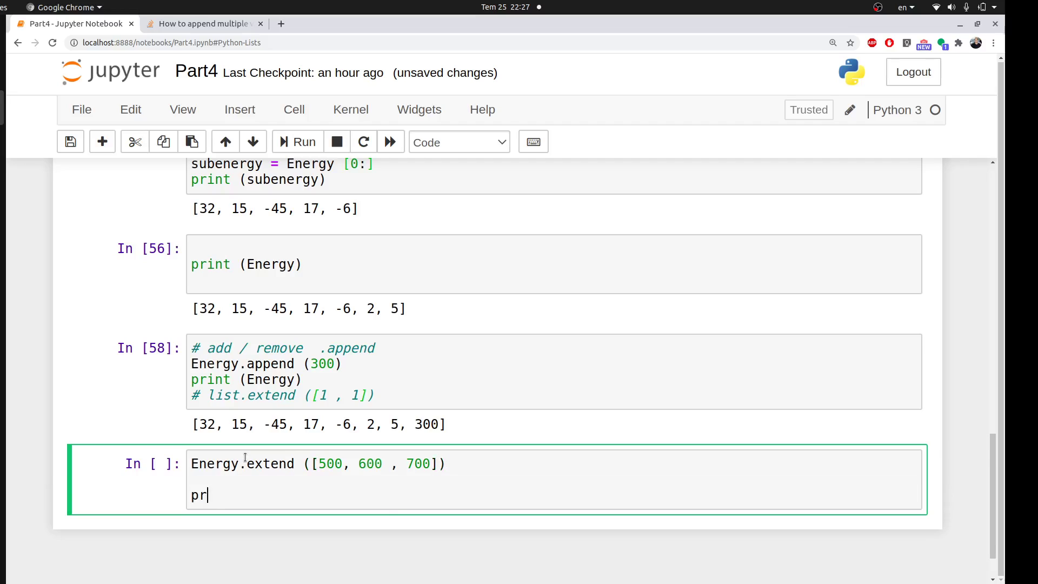
type("int *")
key("BackSpace")
type("(E")
type("n")
key("Return")
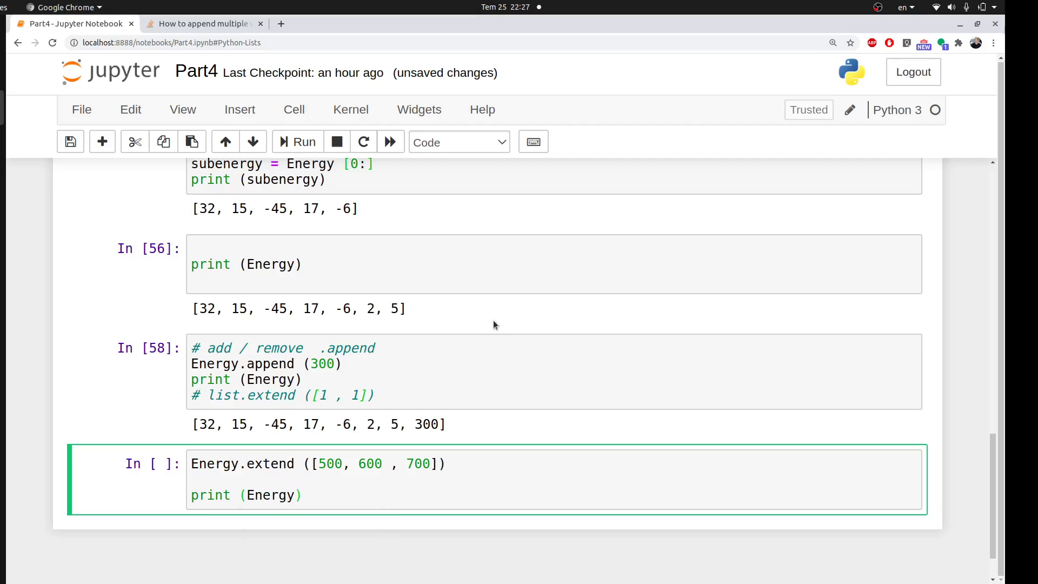
left_click(313, 143)
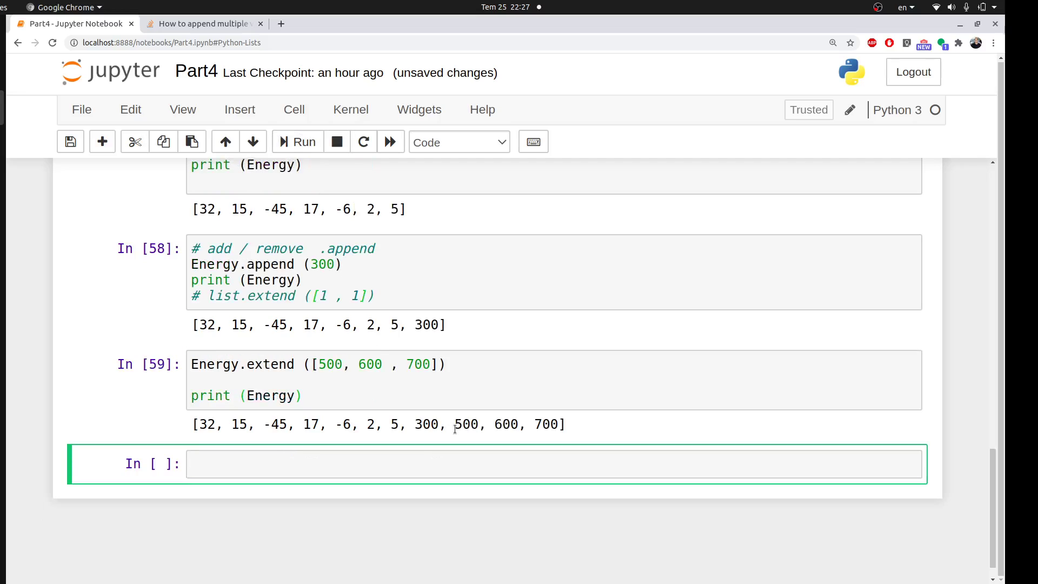
left_click_drag(448, 424, 547, 436)
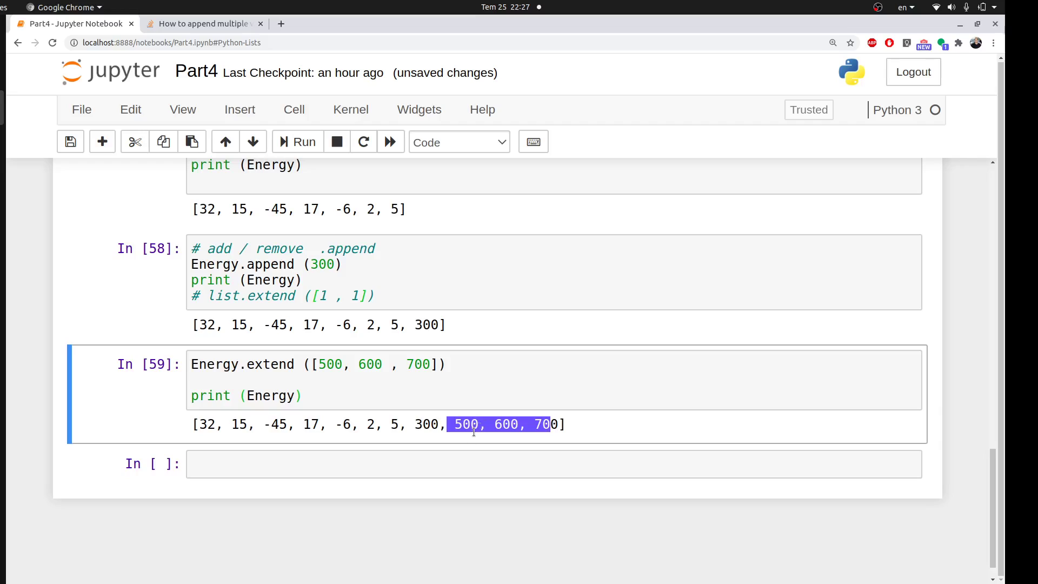
Step: Write a '# del' cell containing del Energy [0], with a new line for printing
left_click(262, 464)
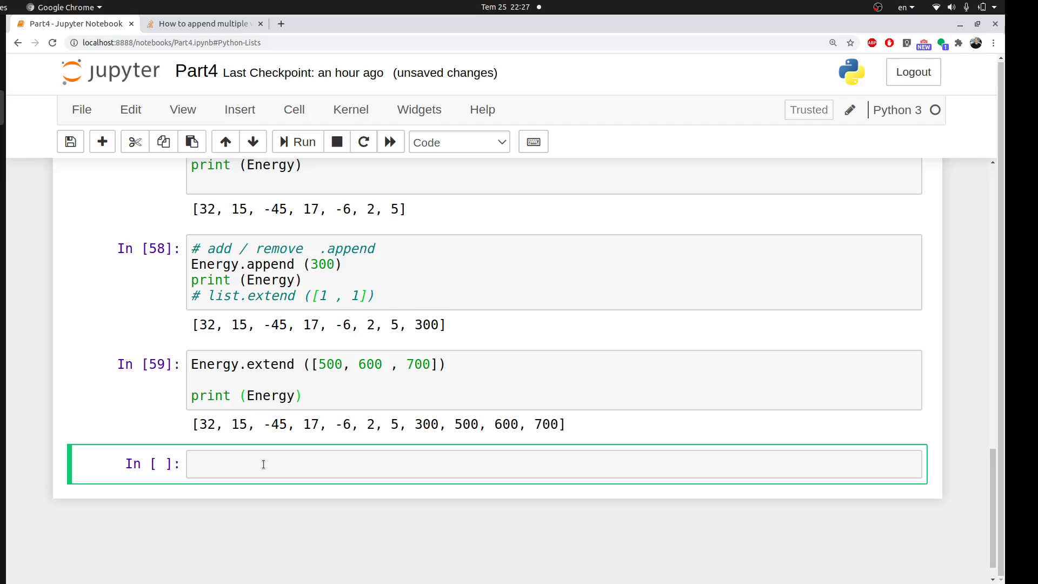
type("# del")
key("Return")
key("Return")
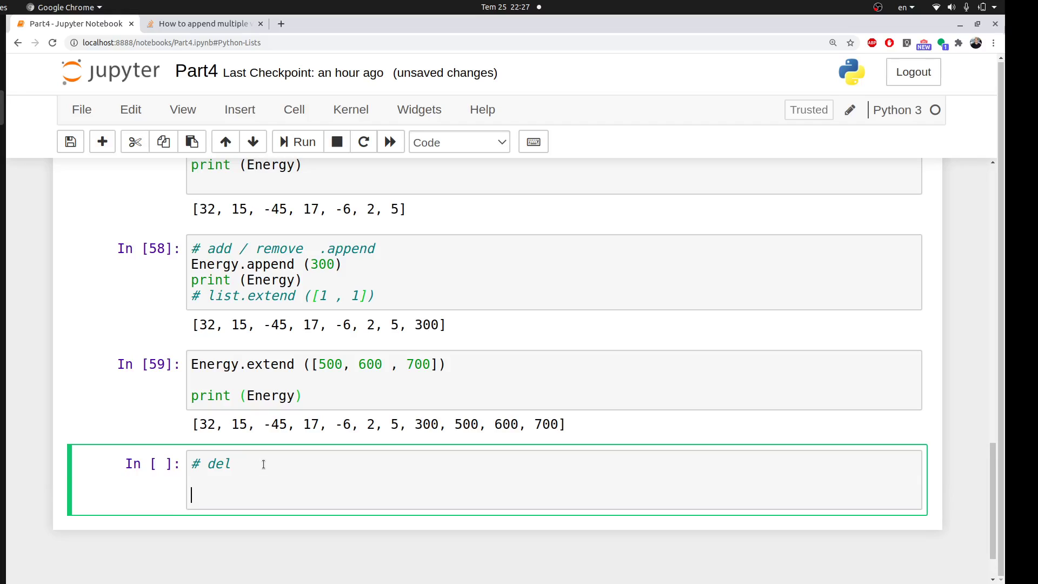
type("del ")
type("En")
key("Tab")
key("Return")
type("[")
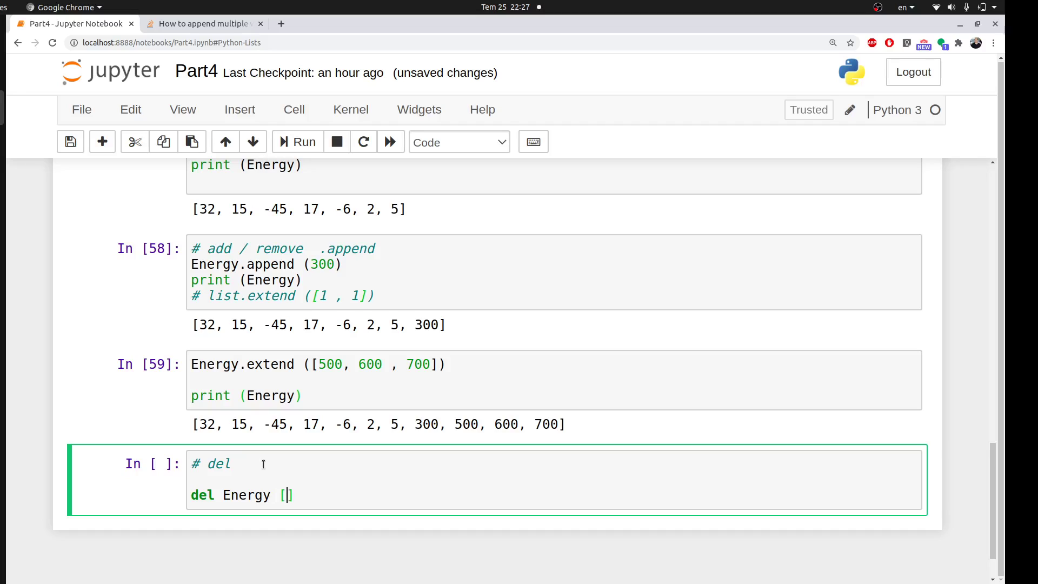
type("0]")
key("Return")
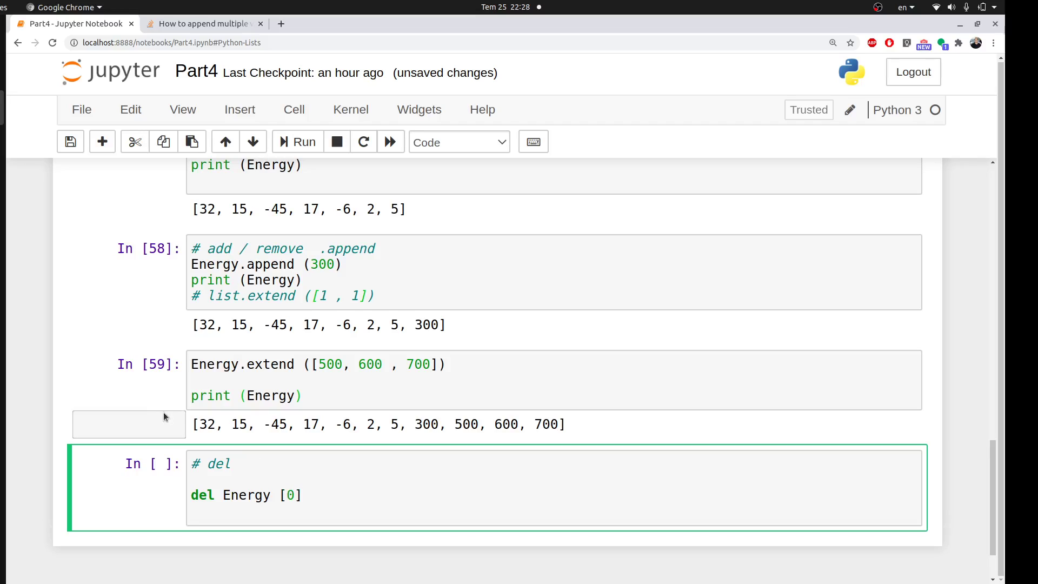
type("print ")
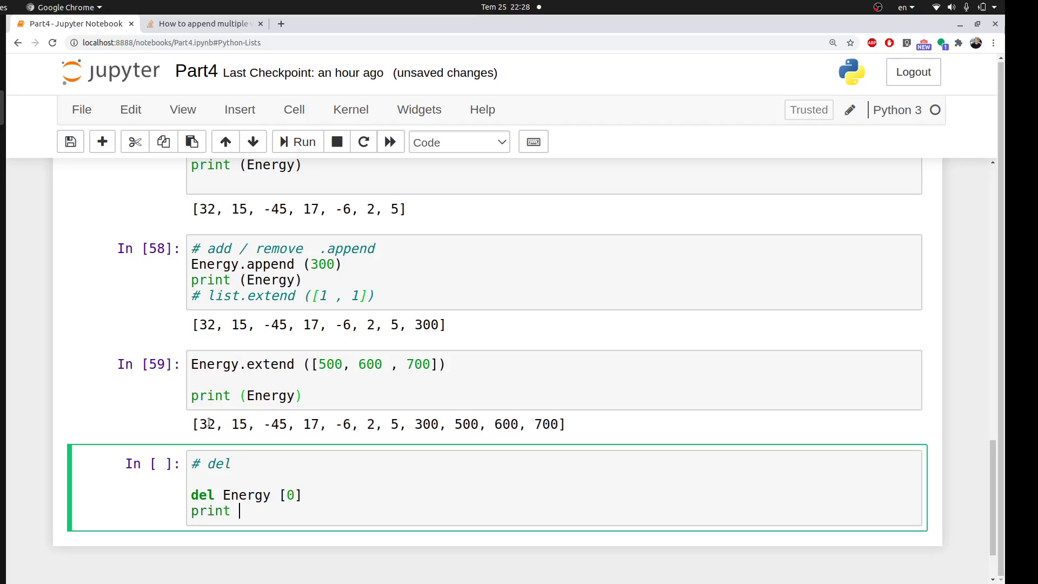
type("Energy")
Step: Fix the print (Energy) parentheses and run the del cell, printing the list from 15
left_click(298, 143)
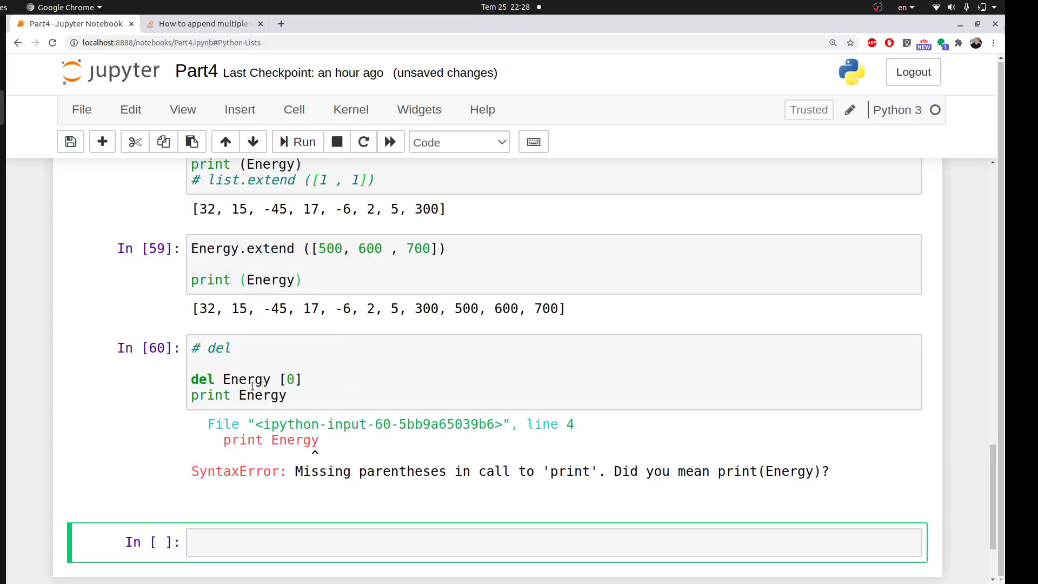
left_click(240, 395)
type("(")
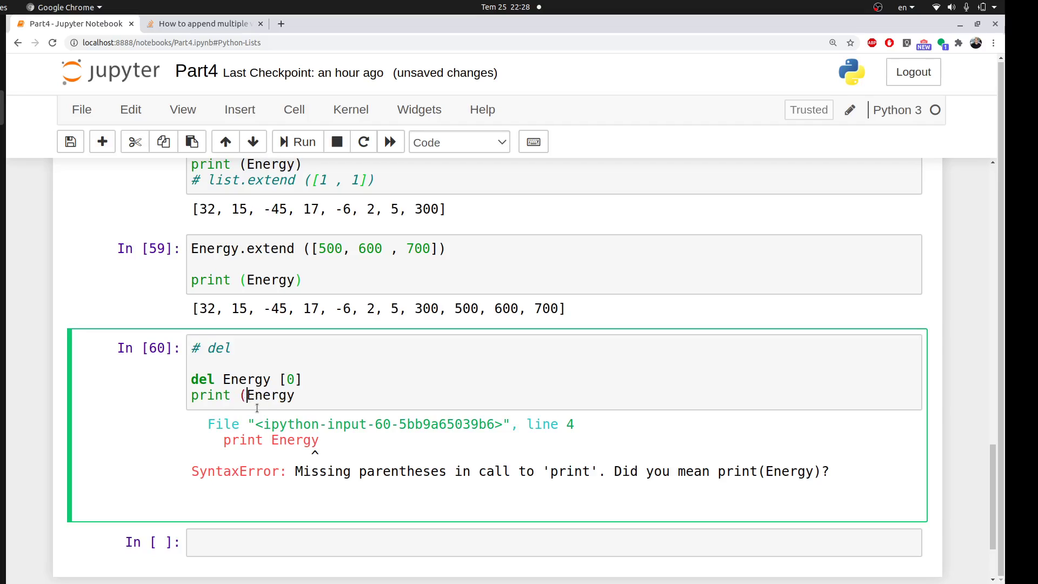
key("Right")
key("Right")
key("Right")
key("Right")
key("Right")
type("(")
key("BackSpace")
type(")")
left_click(306, 144)
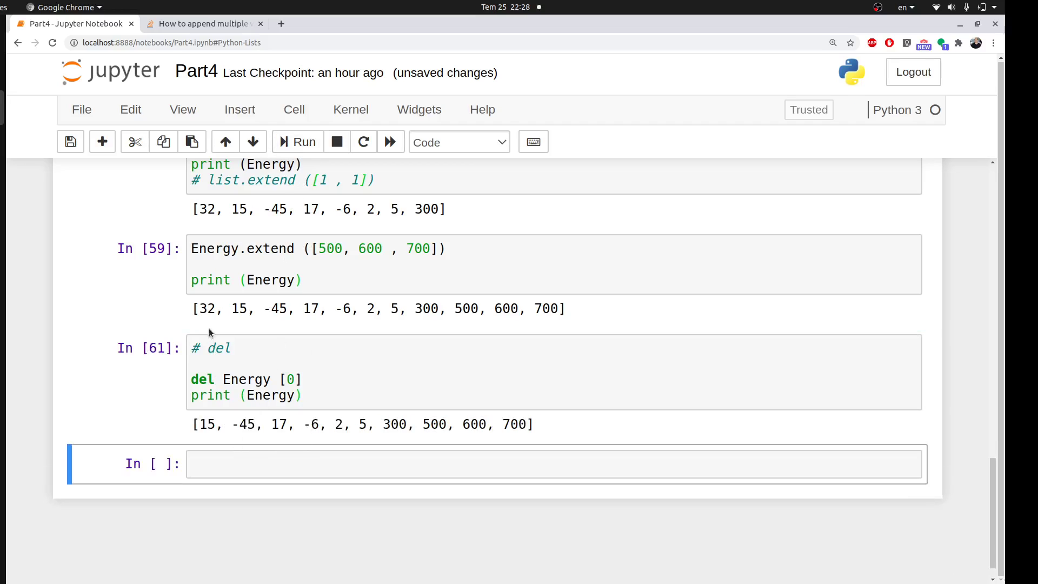
Step: Highlight the leading values of the extended and del outputs to compare them
left_click_drag(199, 309, 208, 308)
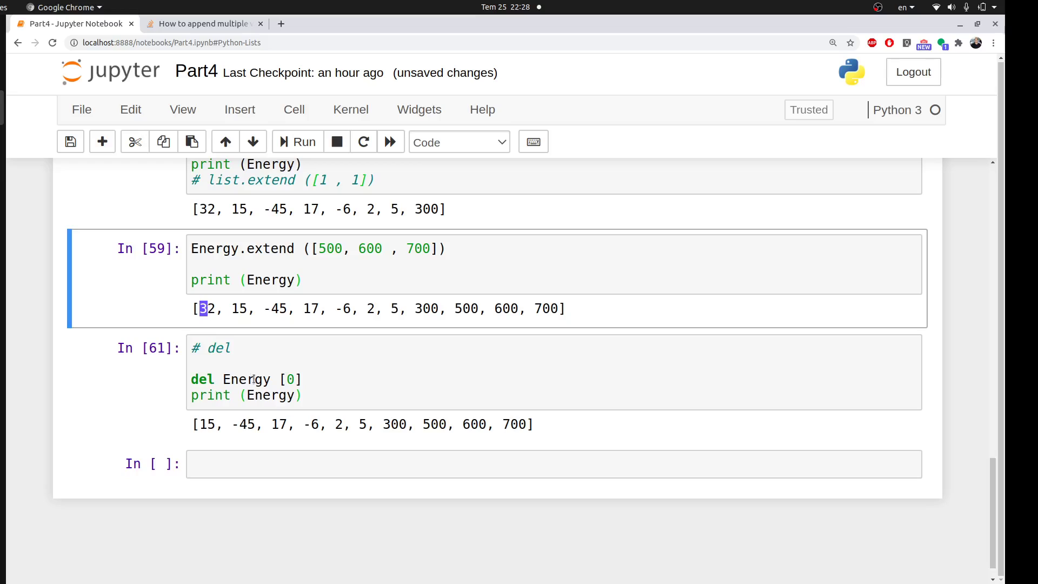
mouse_move(199, 424)
left_mouse_down()
mouse_move(276, 424)
mouse_move(258, 425)
left_mouse_up()
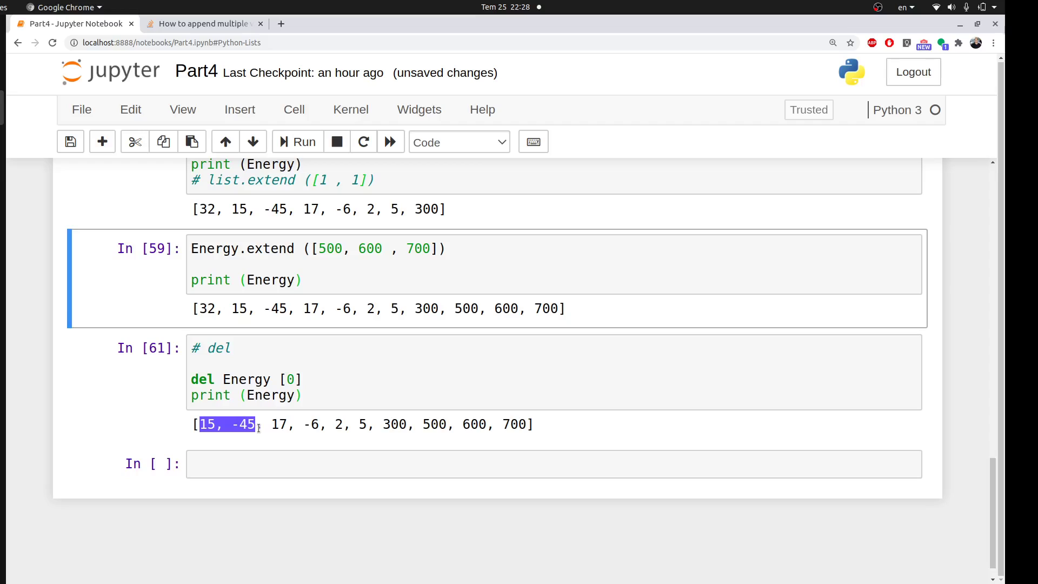
left_click(226, 461)
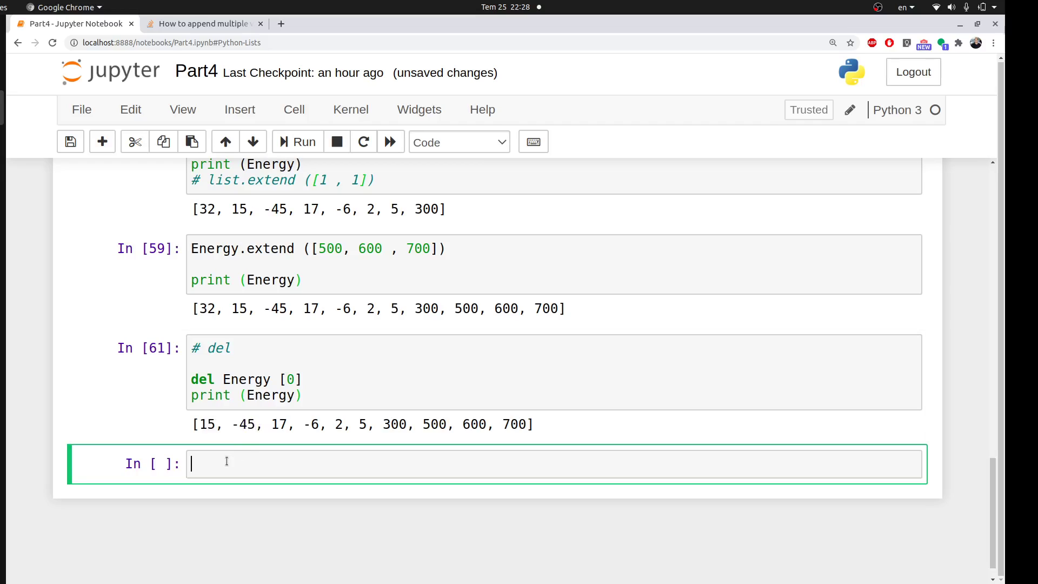
Step: Change the deletion to del Energy [0:1] and rerun, printing the list from -45
left_click(292, 380)
type(":")
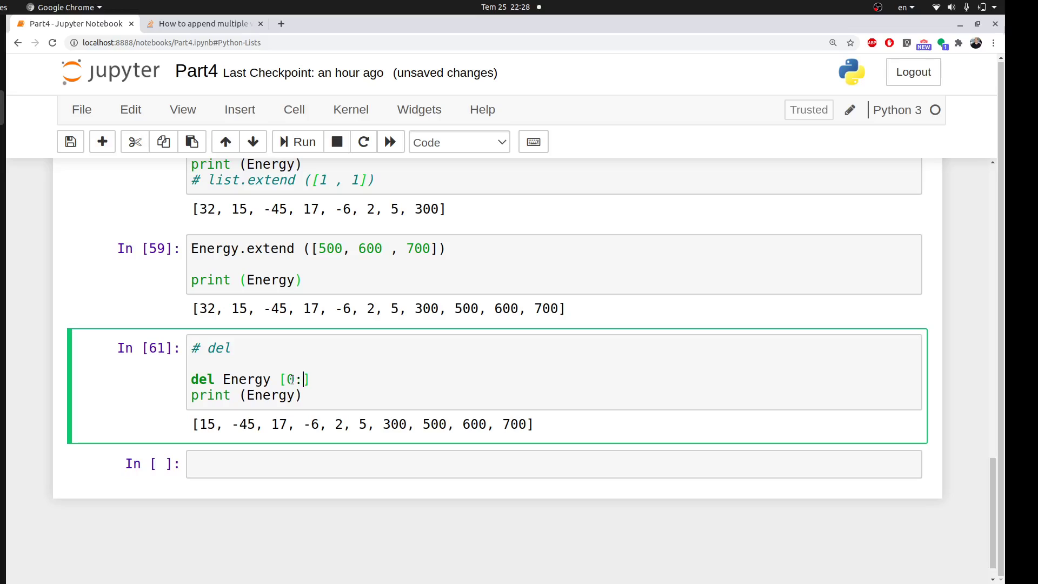
type("1")
left_click(299, 142)
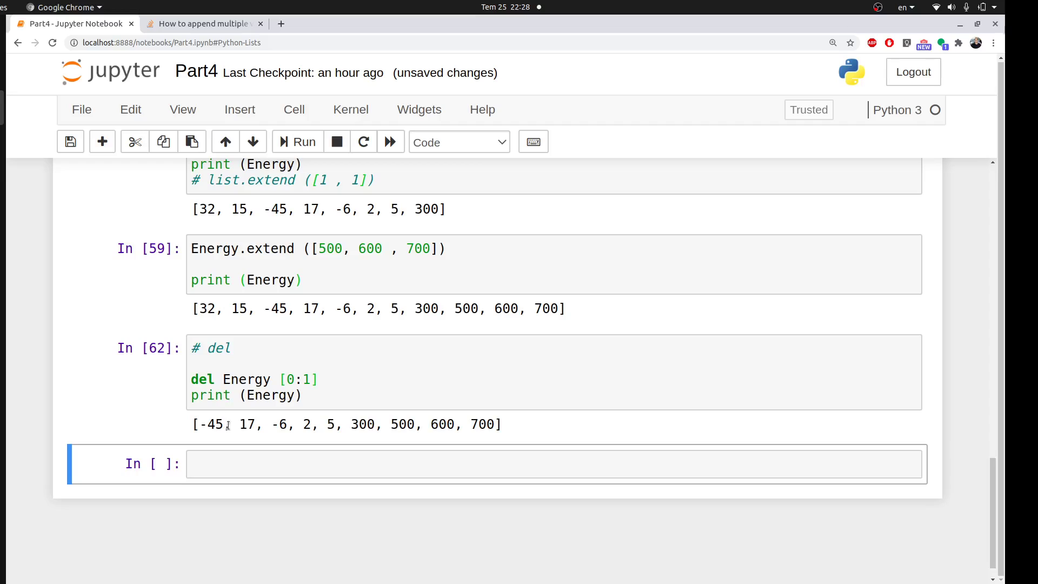
left_click(226, 460)
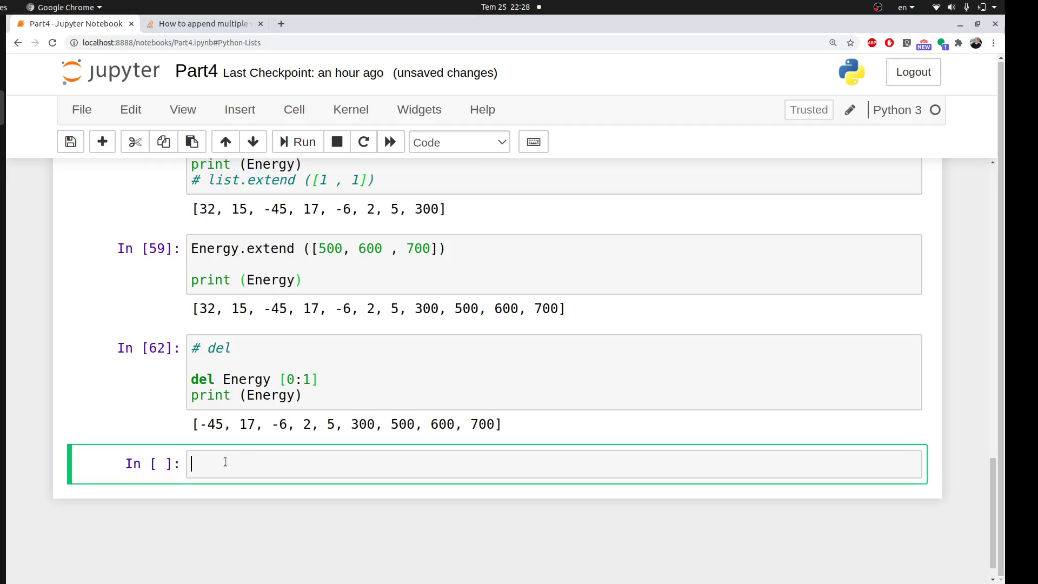
type("de")
Step: Delete the print line and the [0:1] slice, leaving only del Energy, and run it
key("BackSpace")
key("BackSpace")
left_click_drag(305, 397, 183, 400)
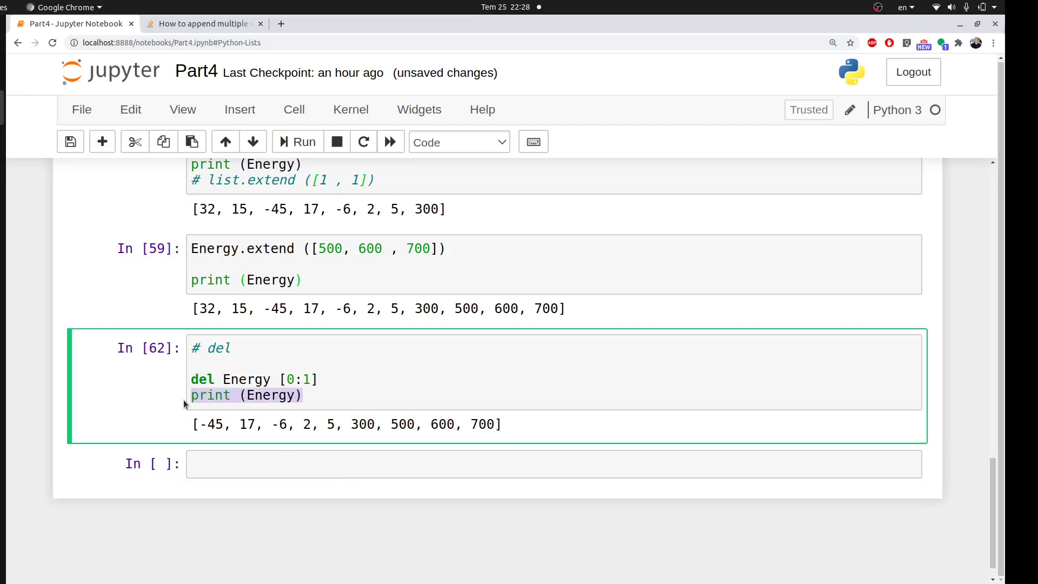
key("BackSpace")
left_click_drag(312, 380, 280, 382)
key("BackSpace")
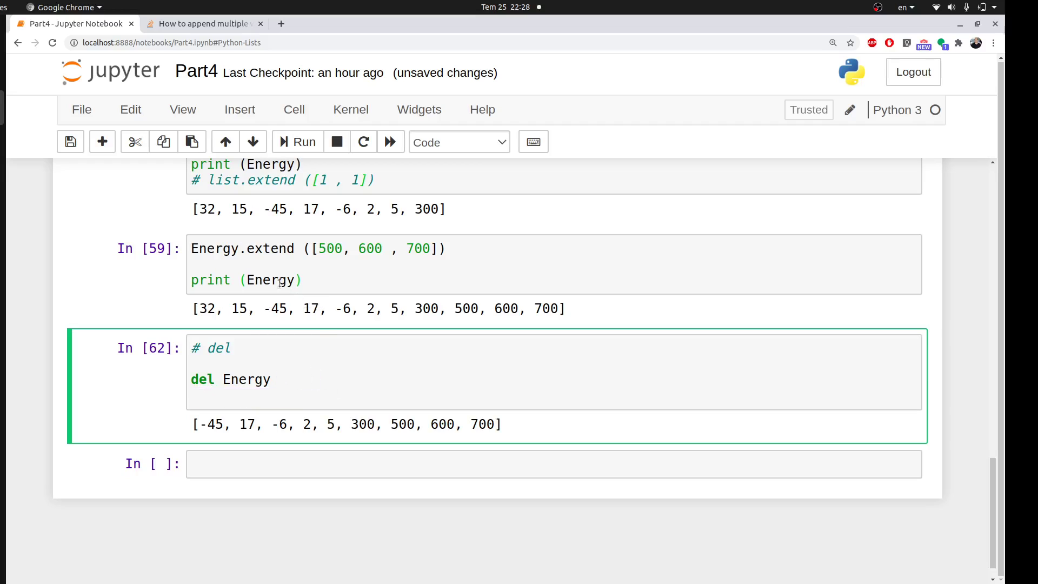
left_click(296, 144)
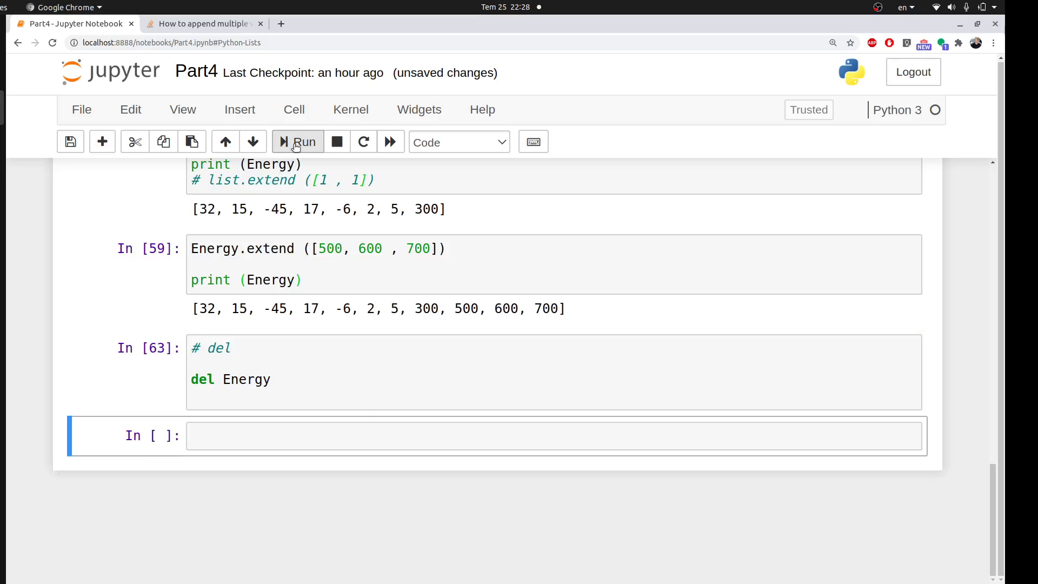
Step: Run print (Energy) in the new cell, raising NameError: name 'Energy' is not defined
left_click(217, 435)
type("print")
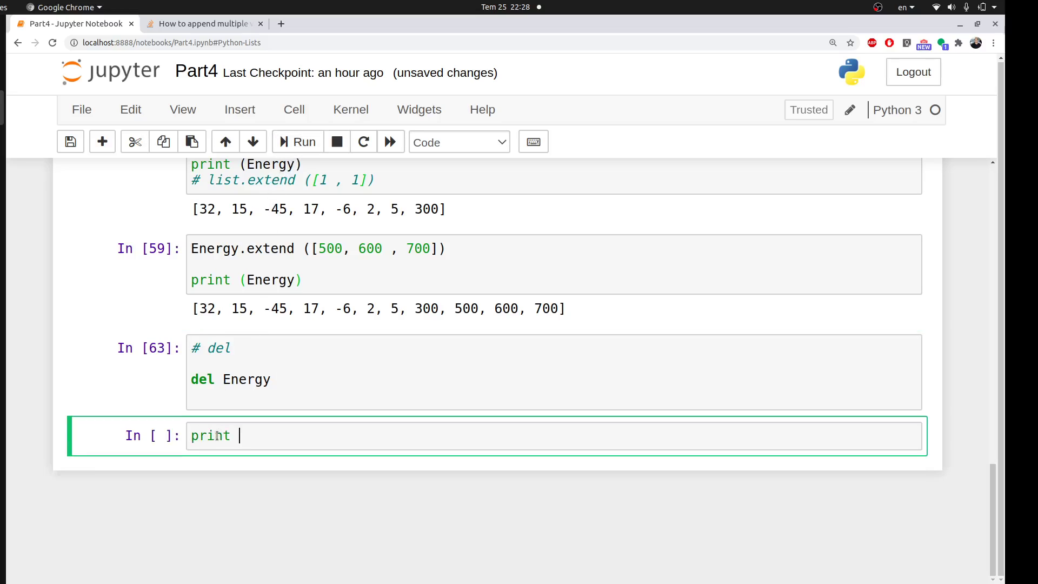
type("Ener")
type("gy")
type("(")
key("Right")
key("Right")
key("Right")
key("Right")
key("Right")
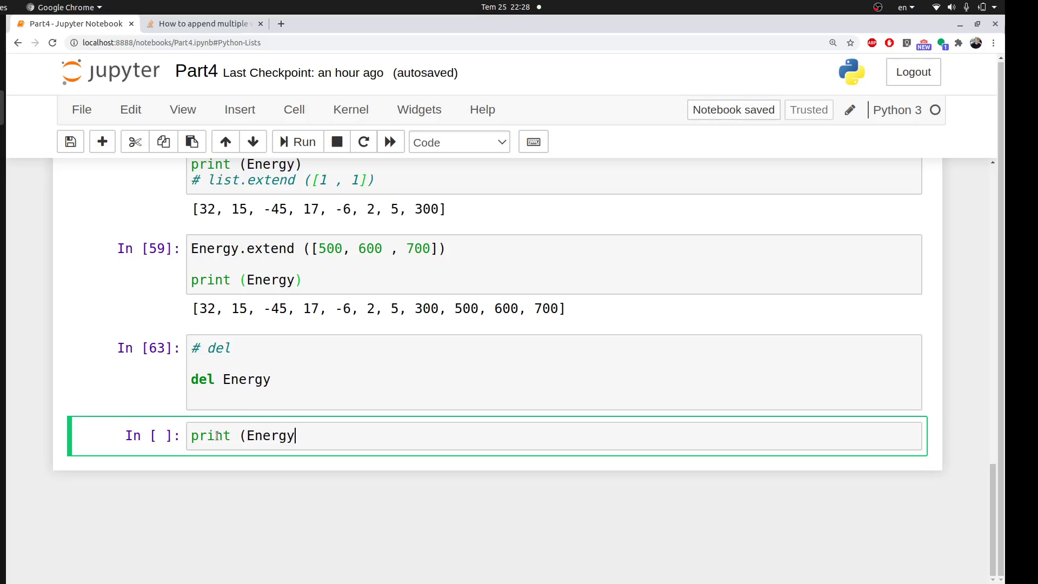
type("(")
key("BackSpace")
type(")")
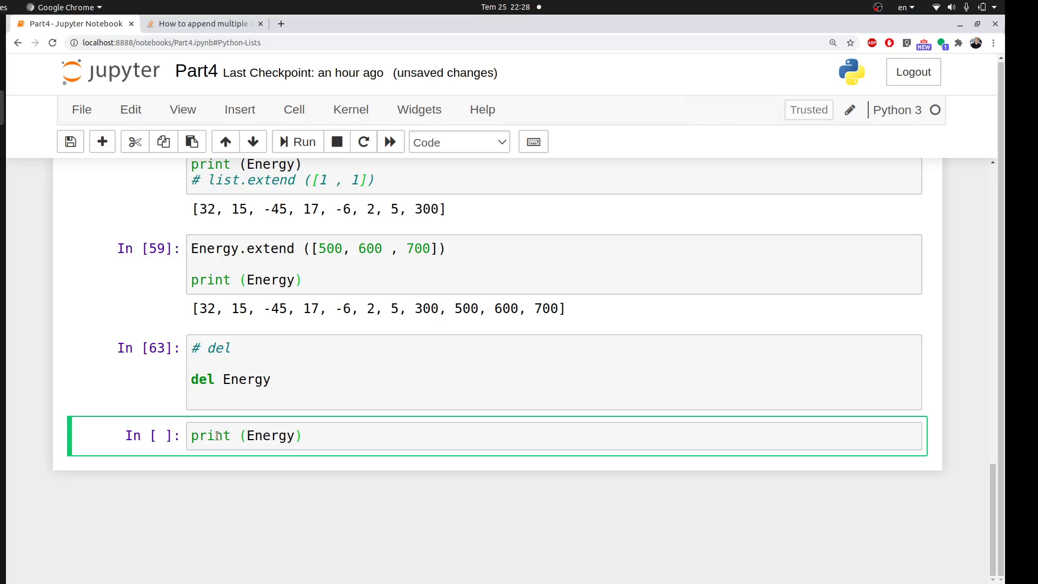
left_click(298, 143)
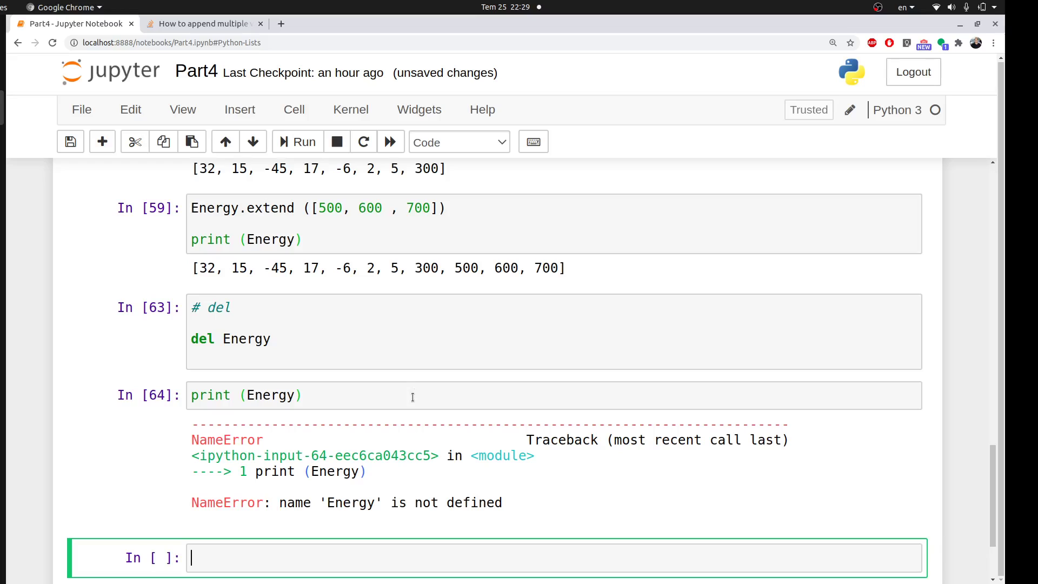
scroll(411, 402, "down", 2)
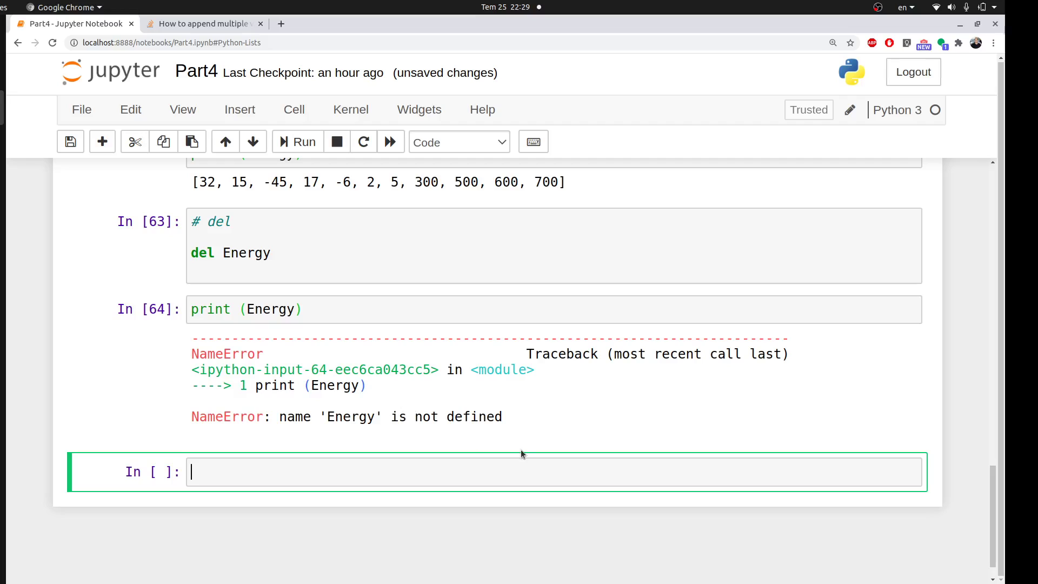
type("E")
type("nergy =")
type(" [15 ")
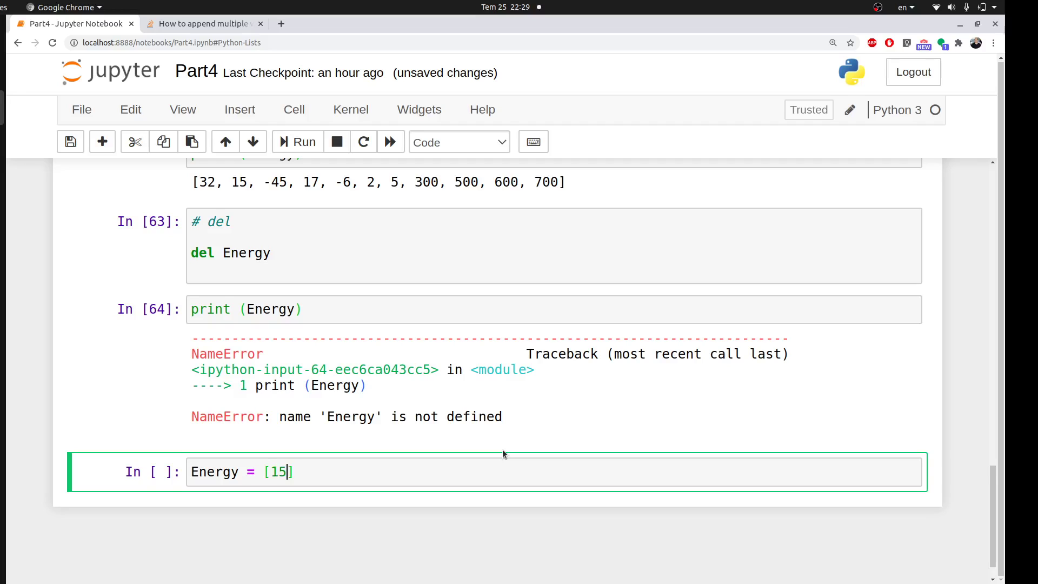
type(", 151 ")
type(", 5115")
Step: Enter Energy = [15, 151, 5115] and Data = [3.2, 3.5, 5, 'protein'], then run the cell
key("Right")
key("Return")
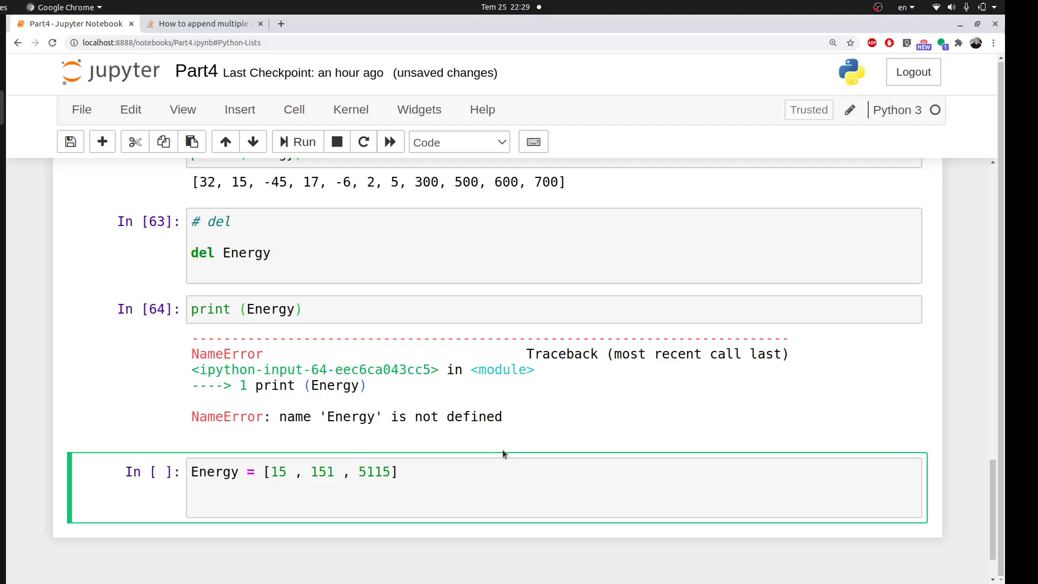
type("Dat")
type("s")
key("BackSpace")
type("a =")
type(" [ ")
type("3.2 , ")
type("3.5 , 5 ")
type(", \"")
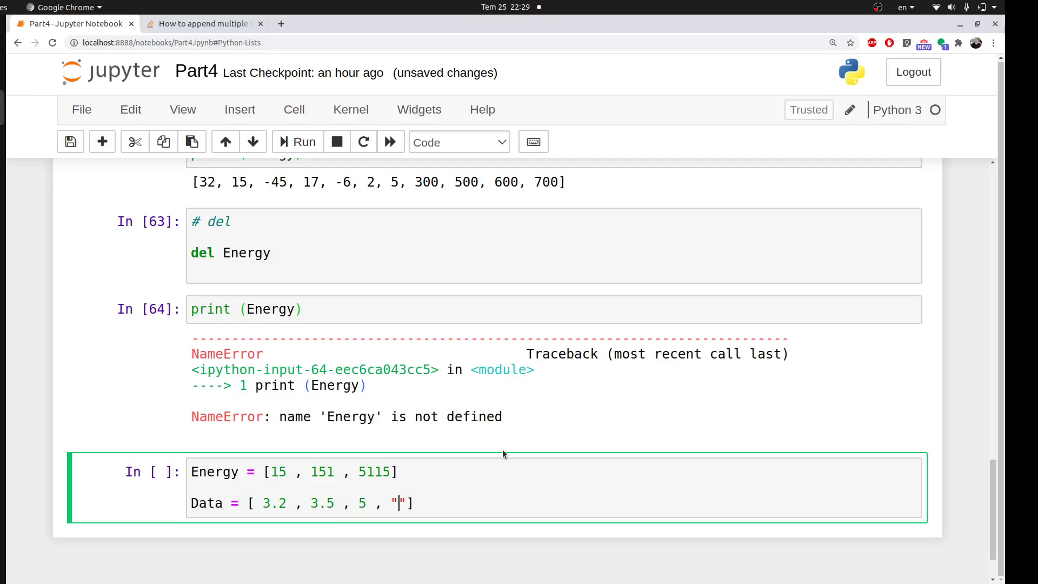
type("protein")
key("End")
left_click(302, 143)
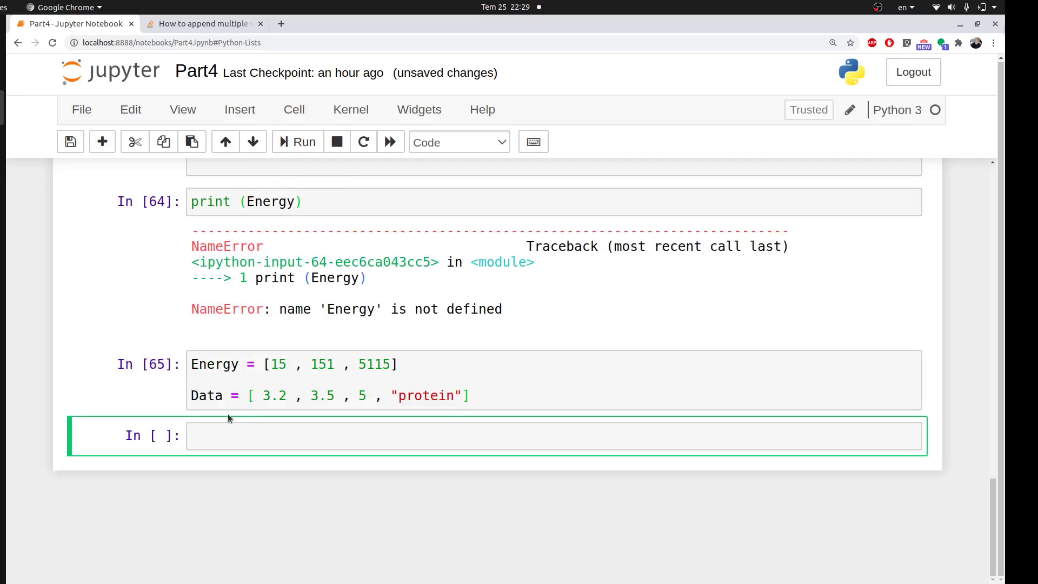
type("Combined")
type(" = ")
type("(")
type("E")
Step: Write Combined = (Energy + Data) in the new cell, autocompleting the list names
key("Tab")
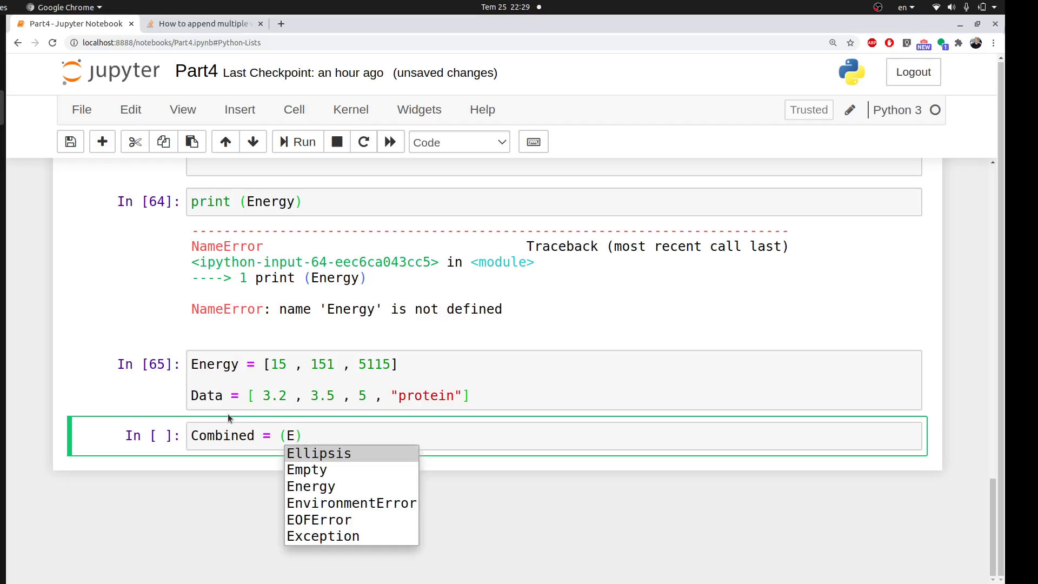
key("Down")
key("Down")
key("Return")
type("+ ")
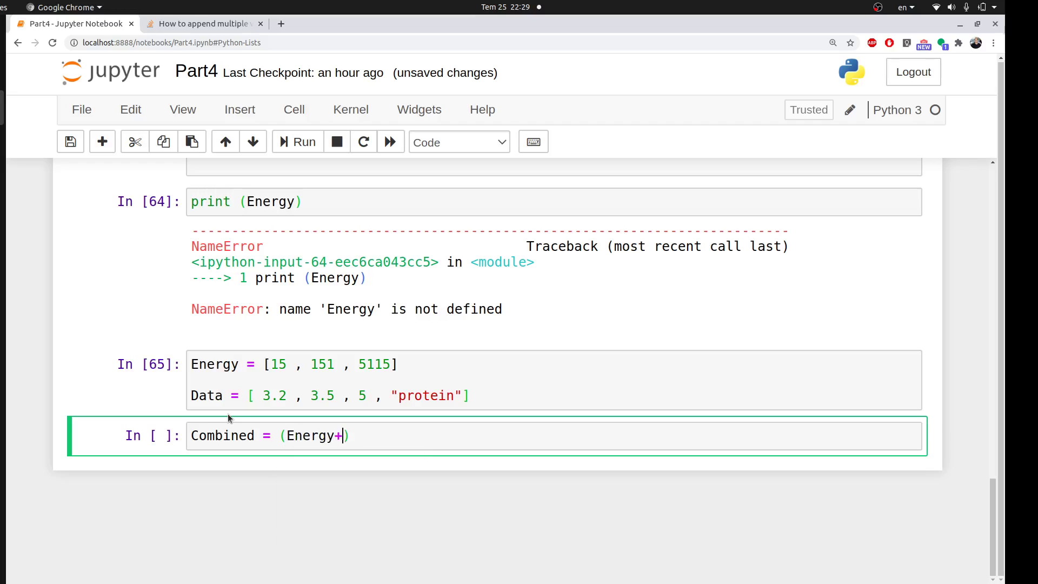
type("D")
key("Tab")
key("Return")
type(")")
key("Return")
type("print")
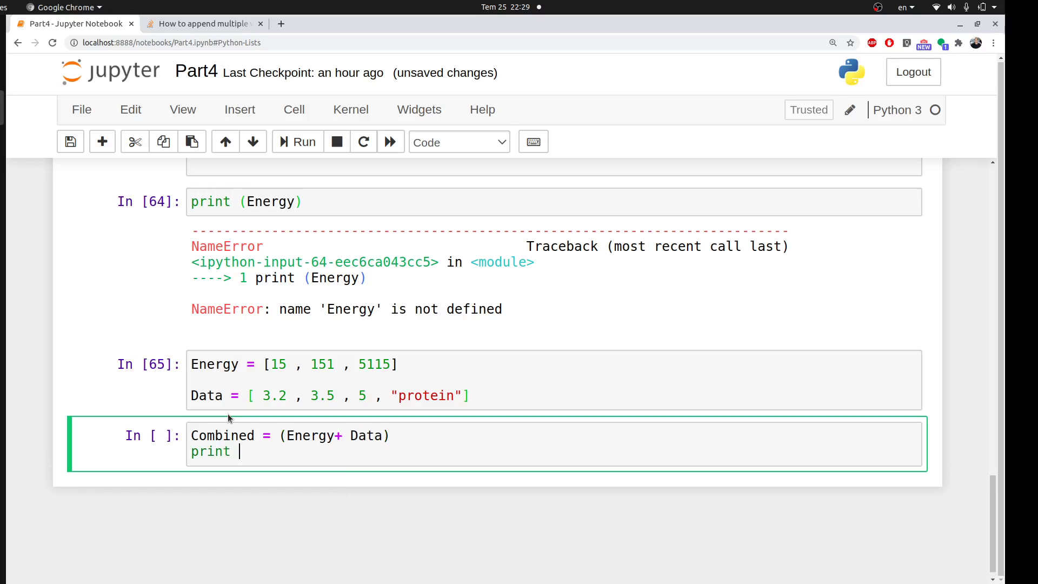
type(" (co")
Step: Add print(Combined) and run the cell, showing [15, 151, 5115, 3.2, 3.5, 5, 'protein']
key("Tab")
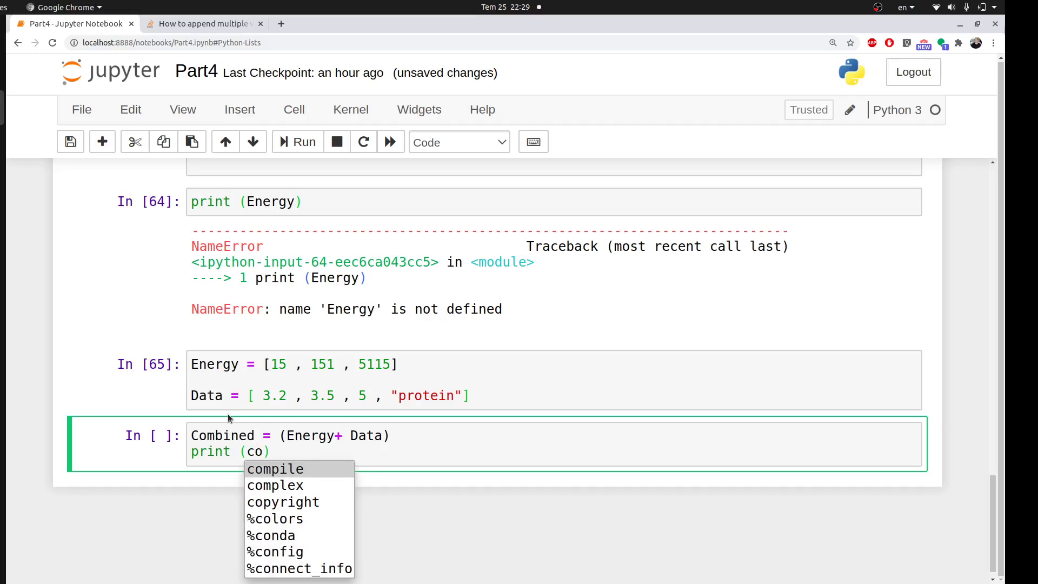
key("Escape")
type("m")
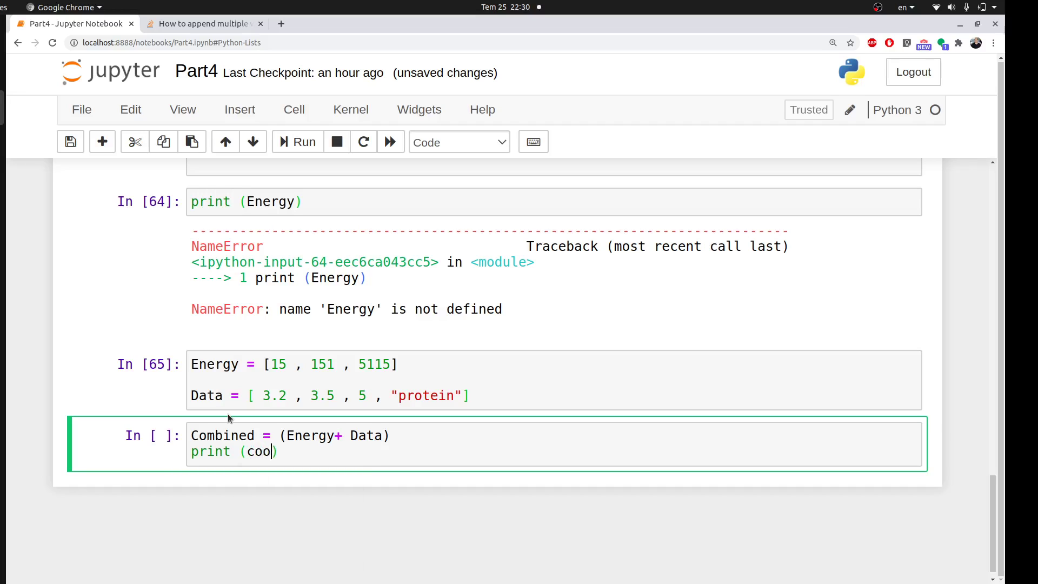
key("Tab")
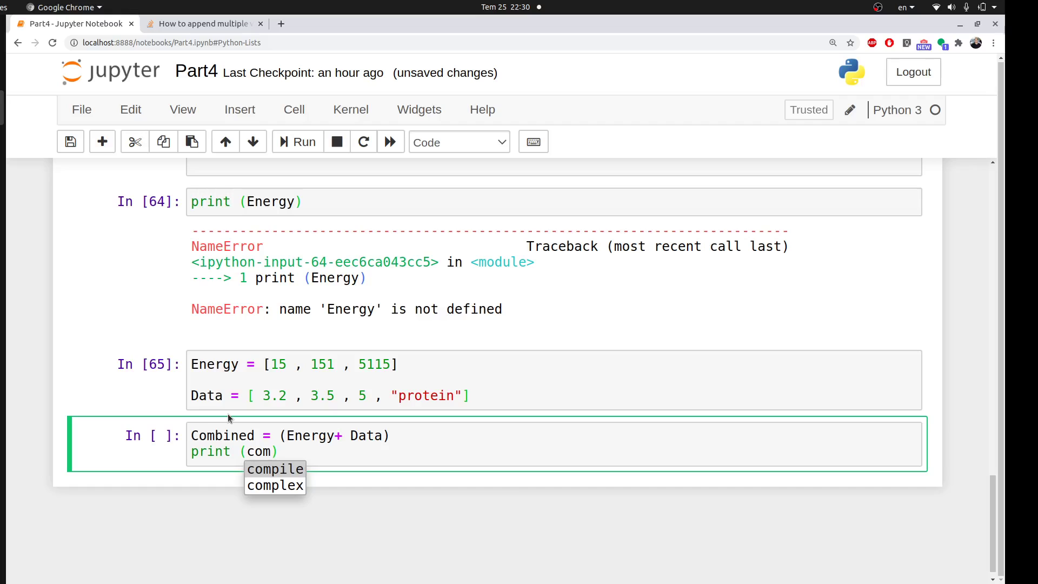
key("Escape")
key("BackSpace")
key("BackSpace")
key("BackSpace")
type("Co")
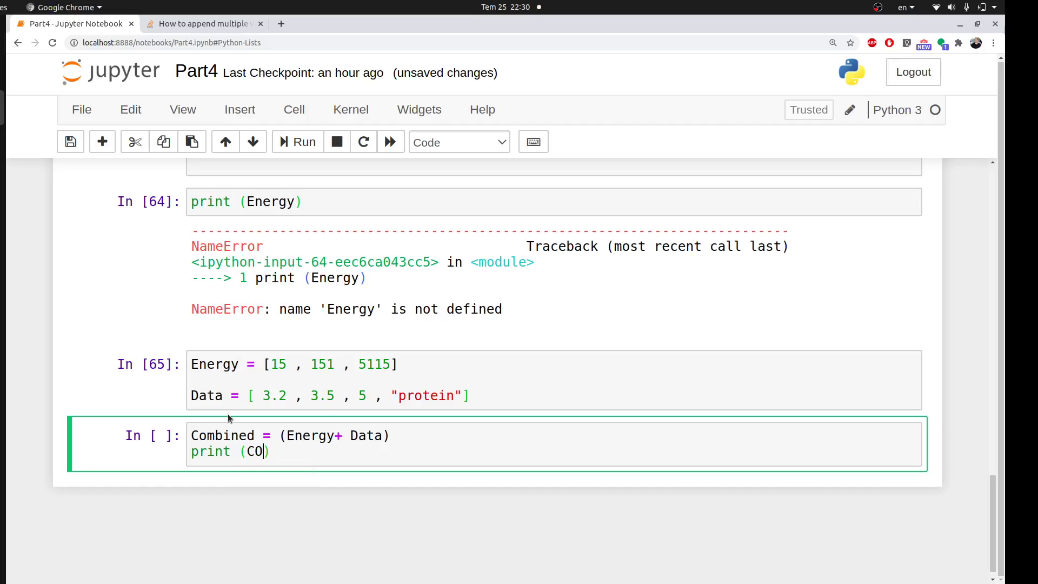
type("mbined")
key("Return")
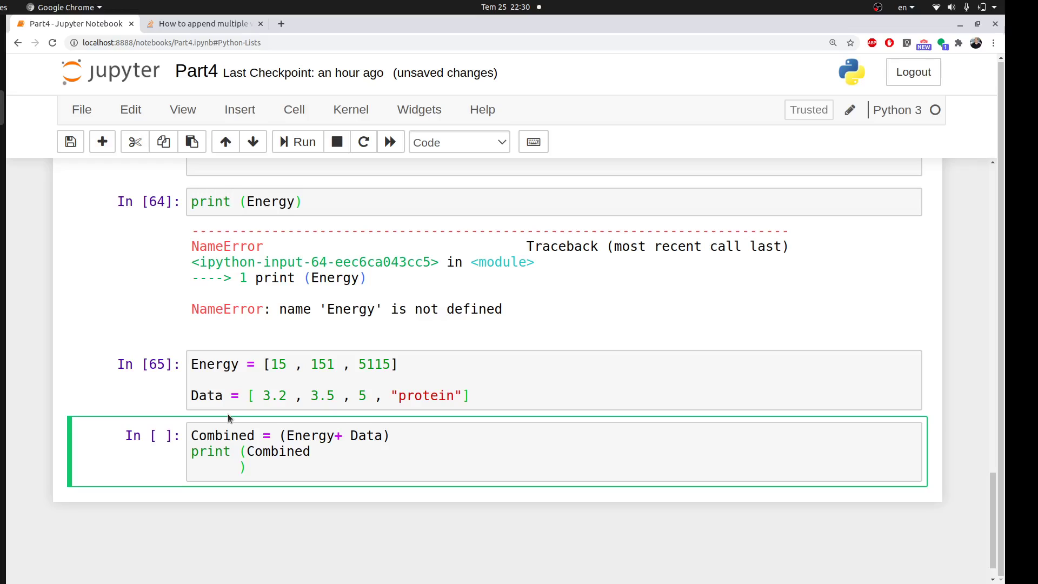
key("BackSpace")
key("BackSpace")
key("BackSpace")
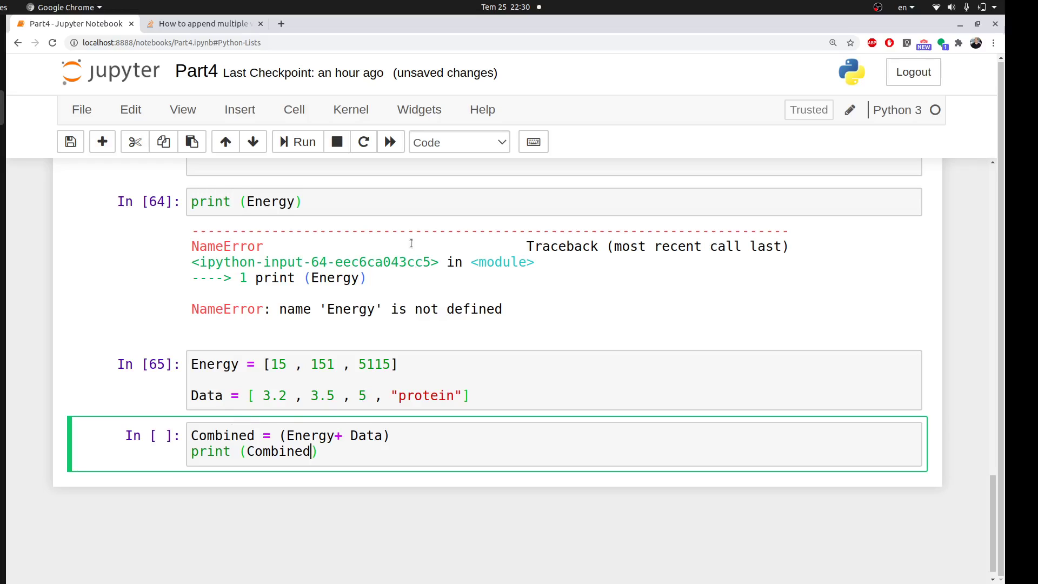
left_click(298, 142)
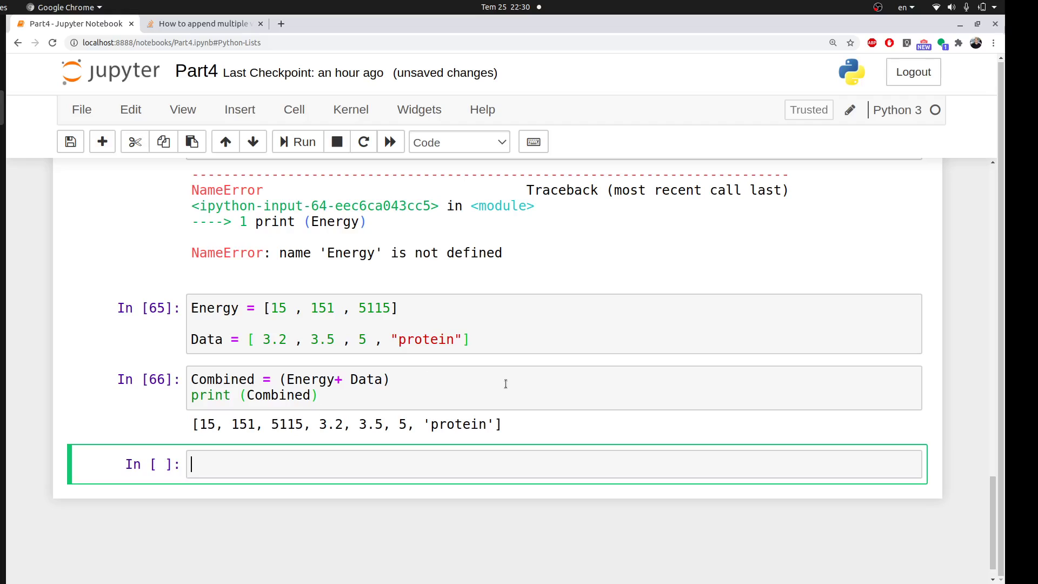